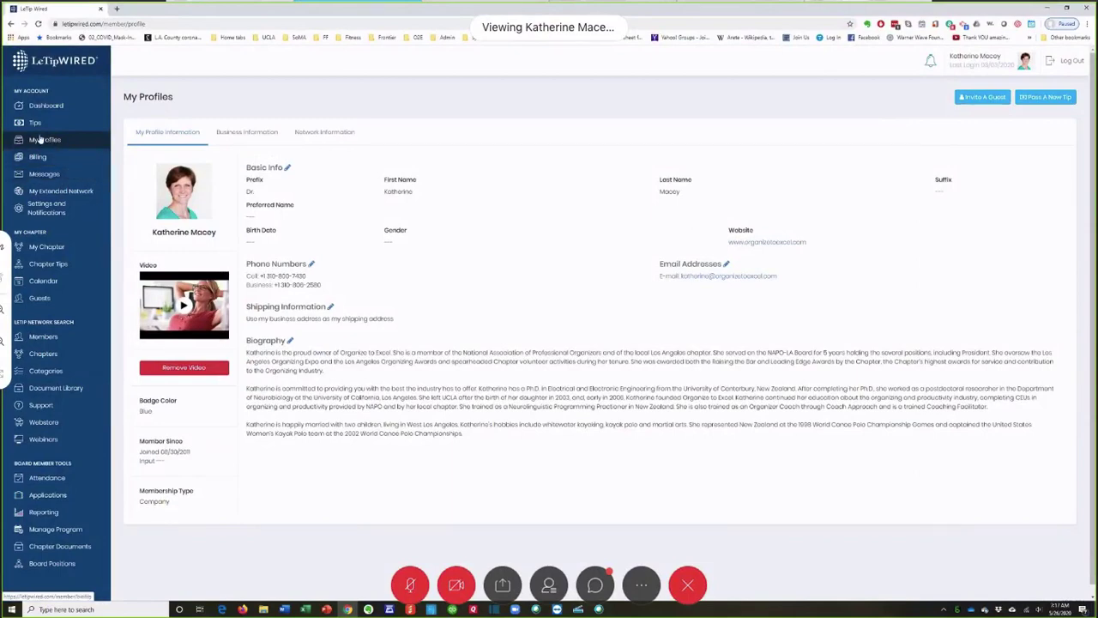
Open the member Dashboard showing 2 tips passed, 0 received and 3 sponsored.
left_click(48, 106)
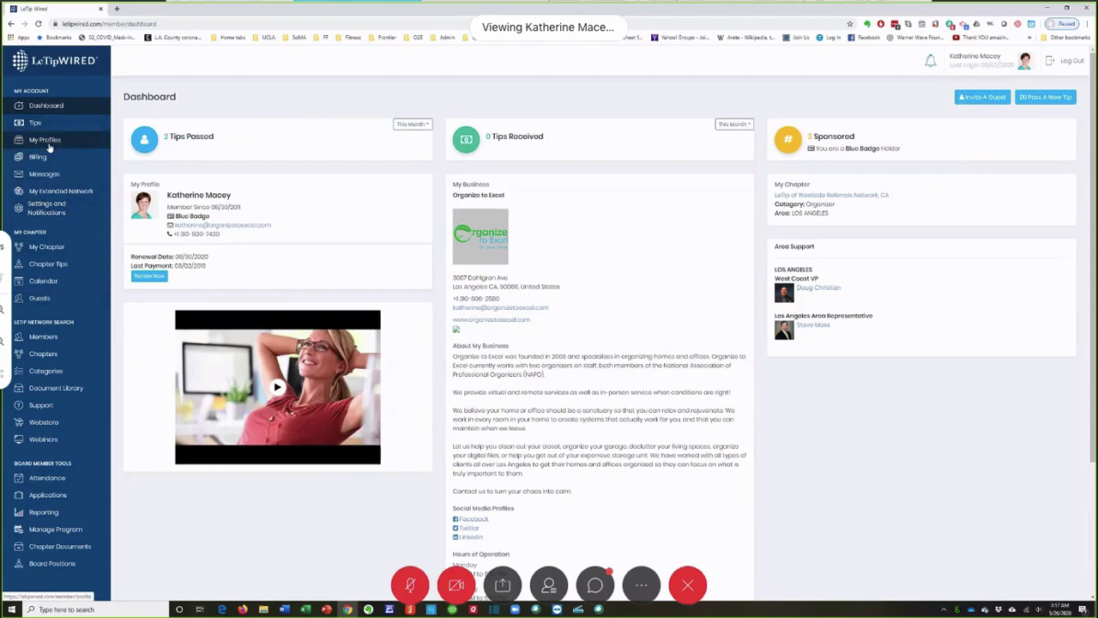
Open the Tips page charting tips sent, received and their value over 12 months.
left_click(36, 125)
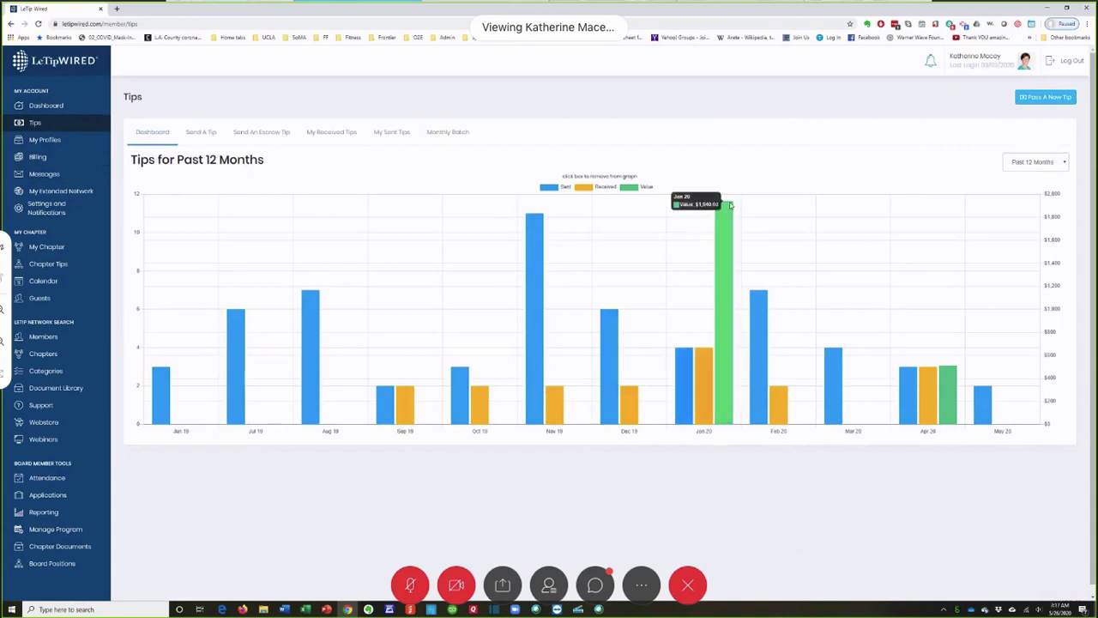
On the Send A Tip tab, try finding the member by typing their name into the category search.
left_click(203, 134)
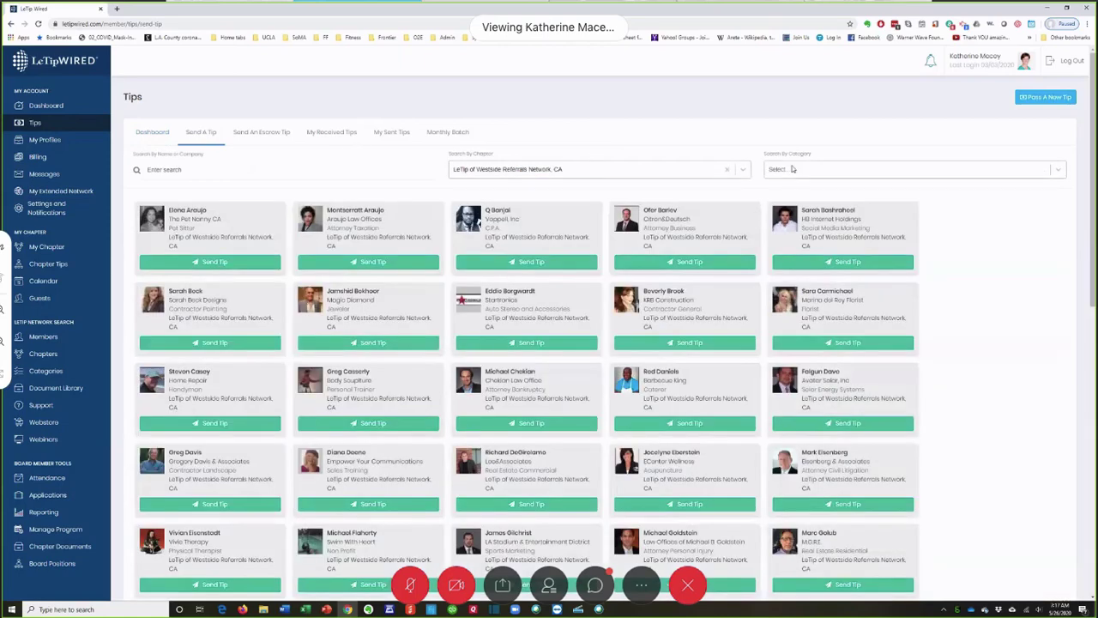
left_click(791, 172)
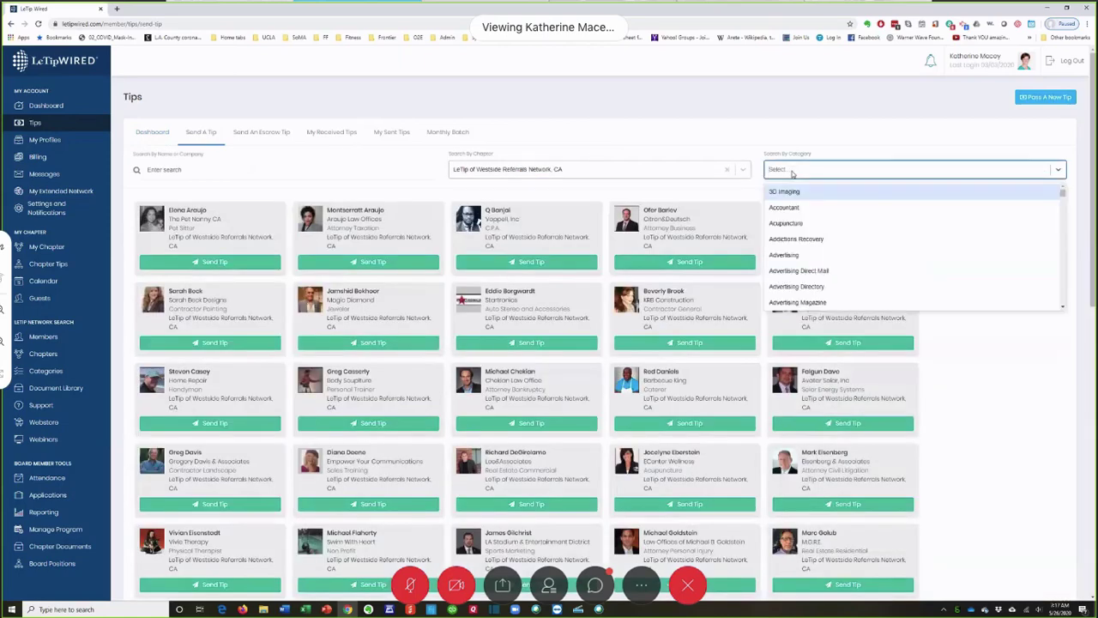
type("mikey")
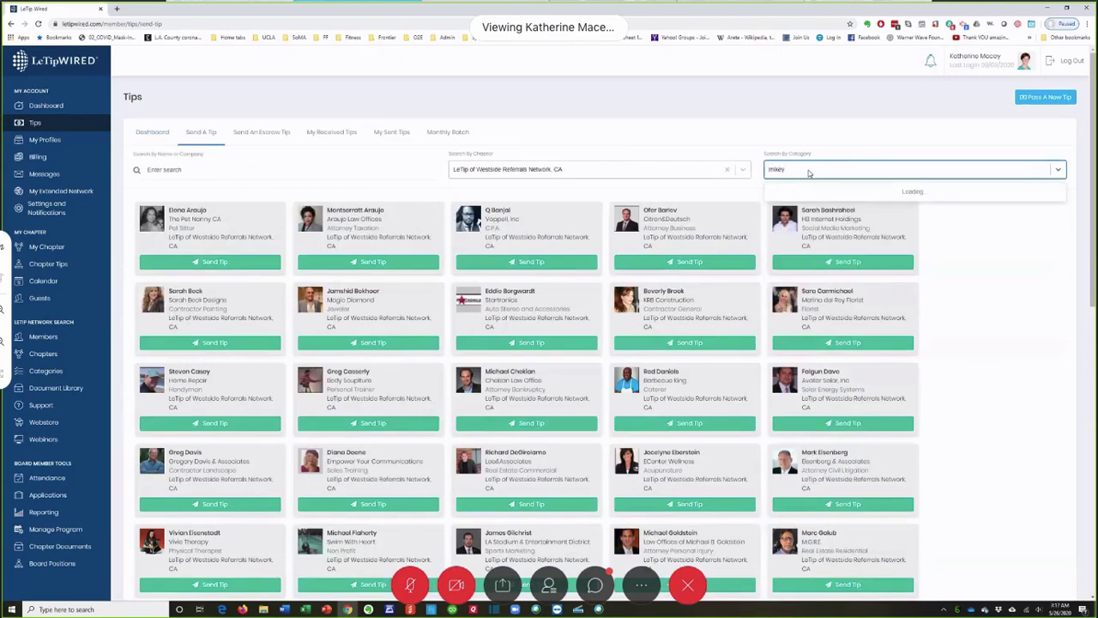
key("BackSpace")
key("BackSpace")
key("BackSpace")
key("BackSpace")
type("chael")
Search members by name instead, then start a tip for the Swim With Heart member.
left_click(178, 170)
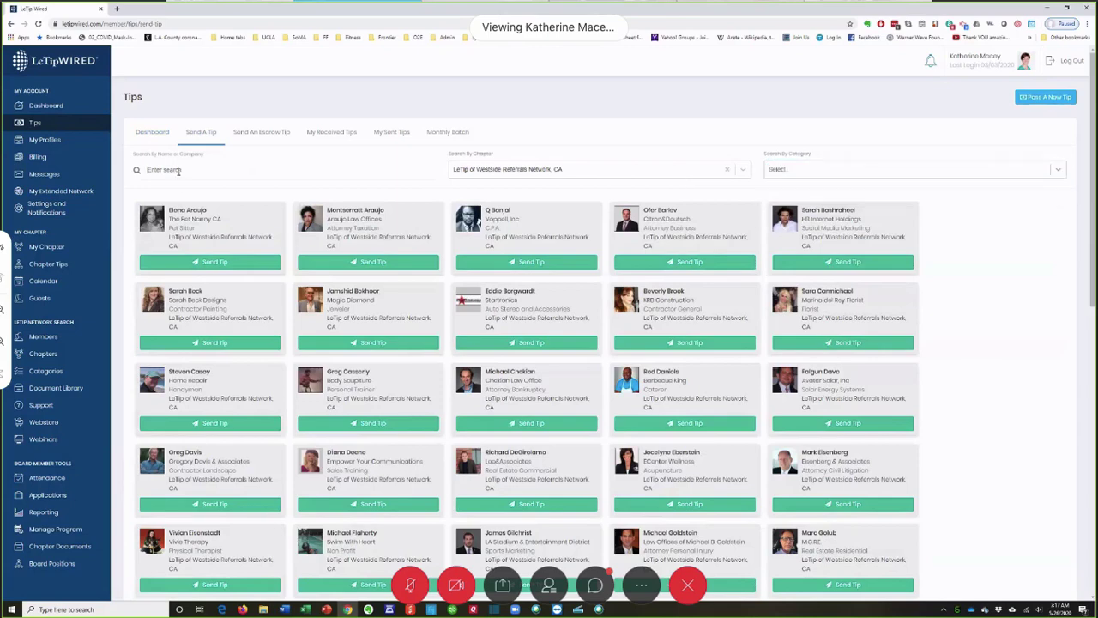
type("Micahel")
key("BackSpace")
key("BackSpace")
key("BackSpace")
key("BackSpace")
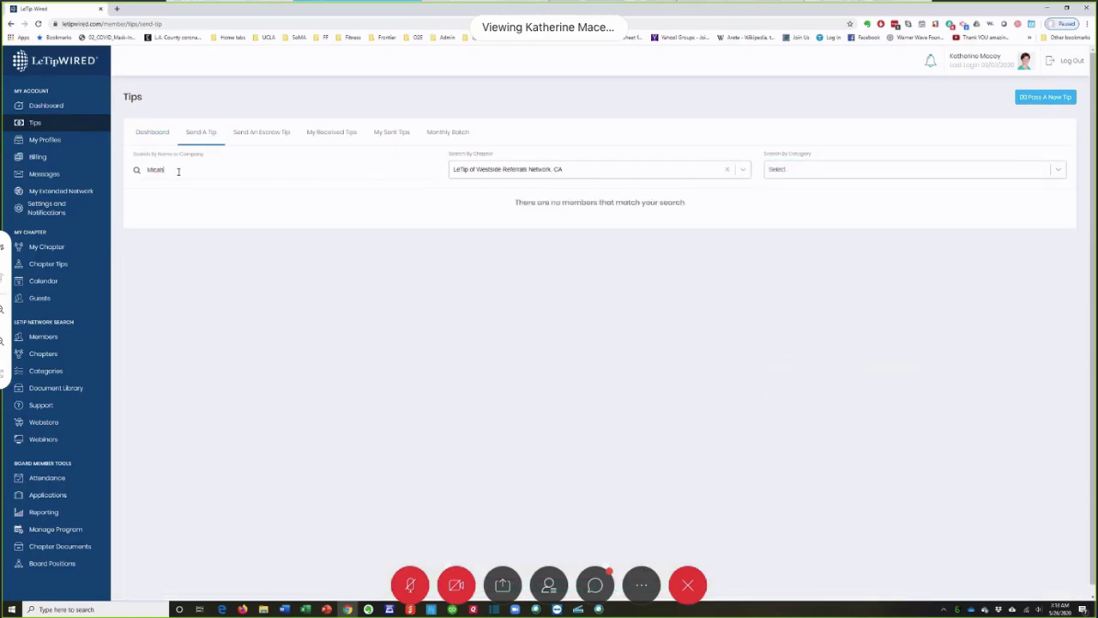
type("hae")
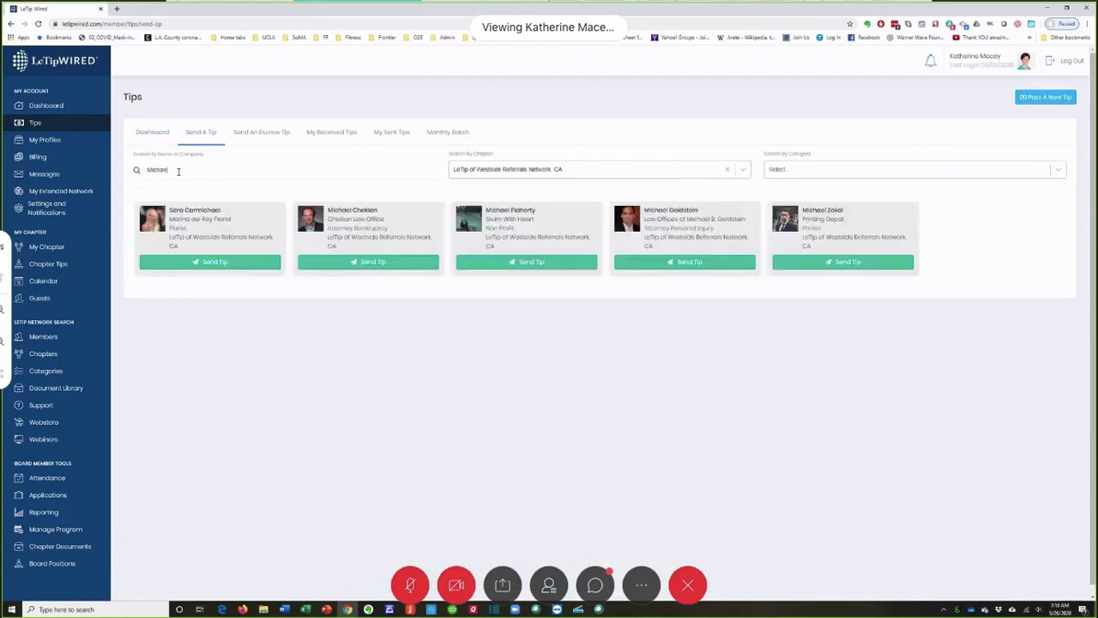
left_click(520, 263)
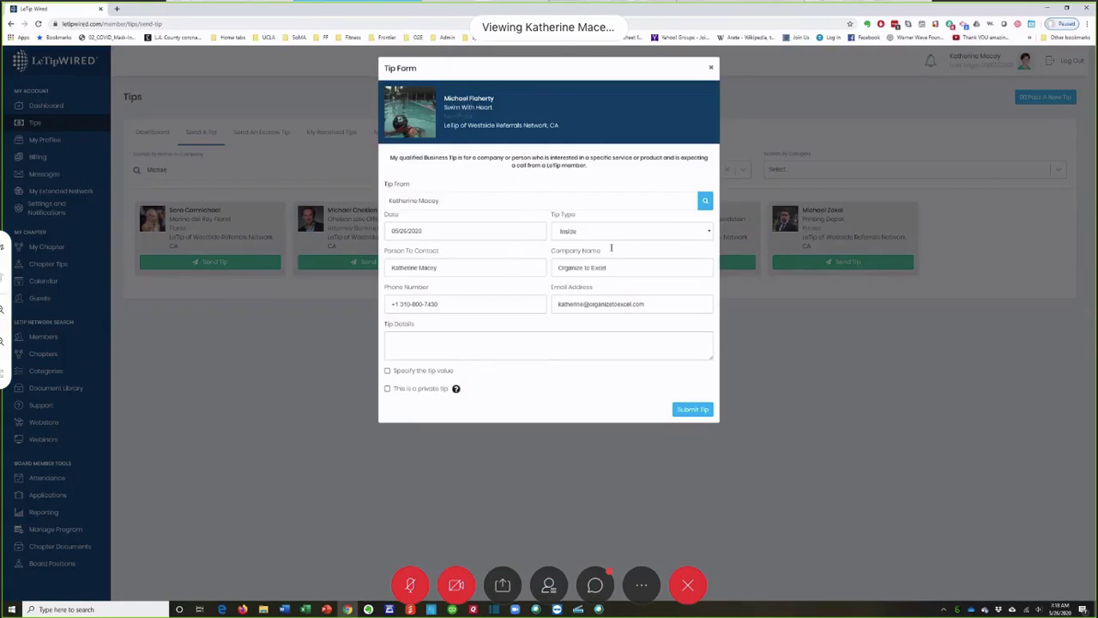
Submit an Inside tip to Swim With Heart detailing 'Donation this month' and view My Sent Tips.
left_click(419, 342)
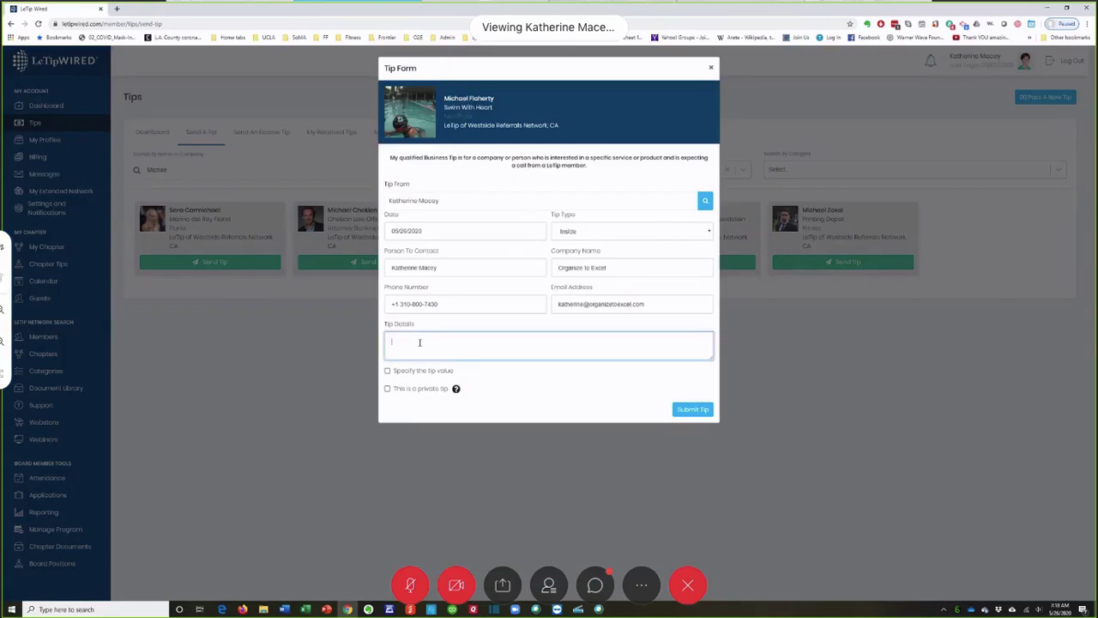
type("Donate")
type("on Re")
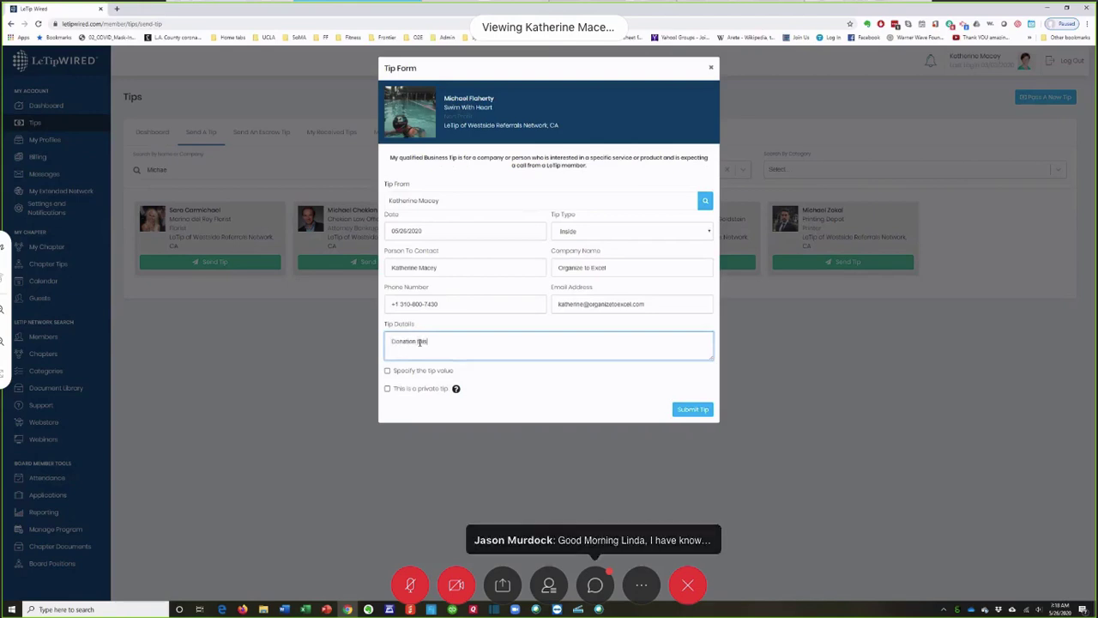
type(" month")
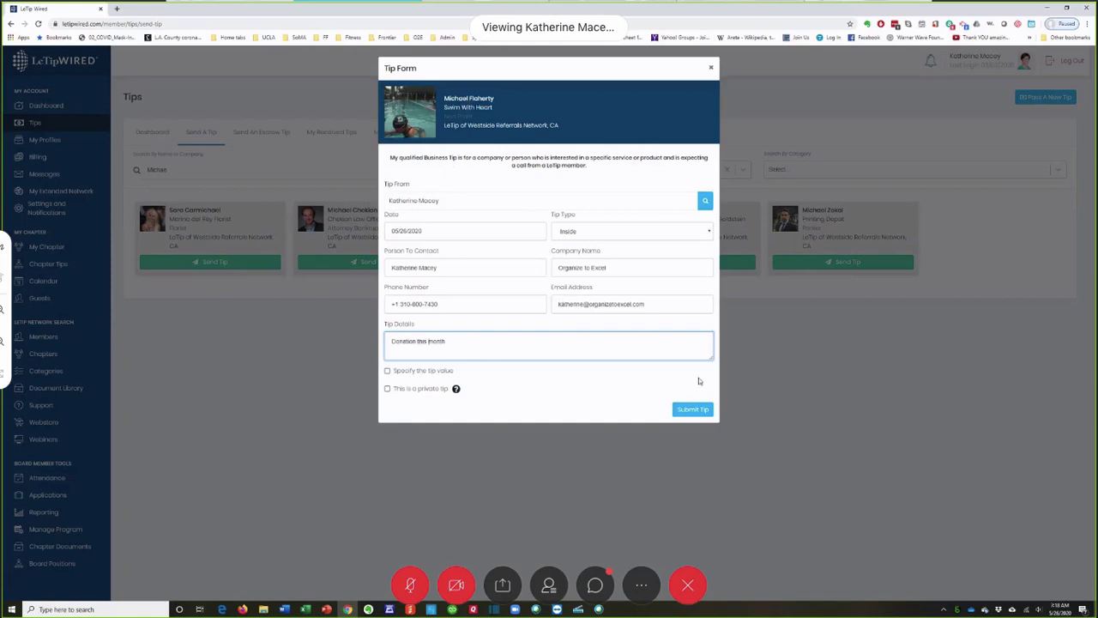
left_click(699, 410)
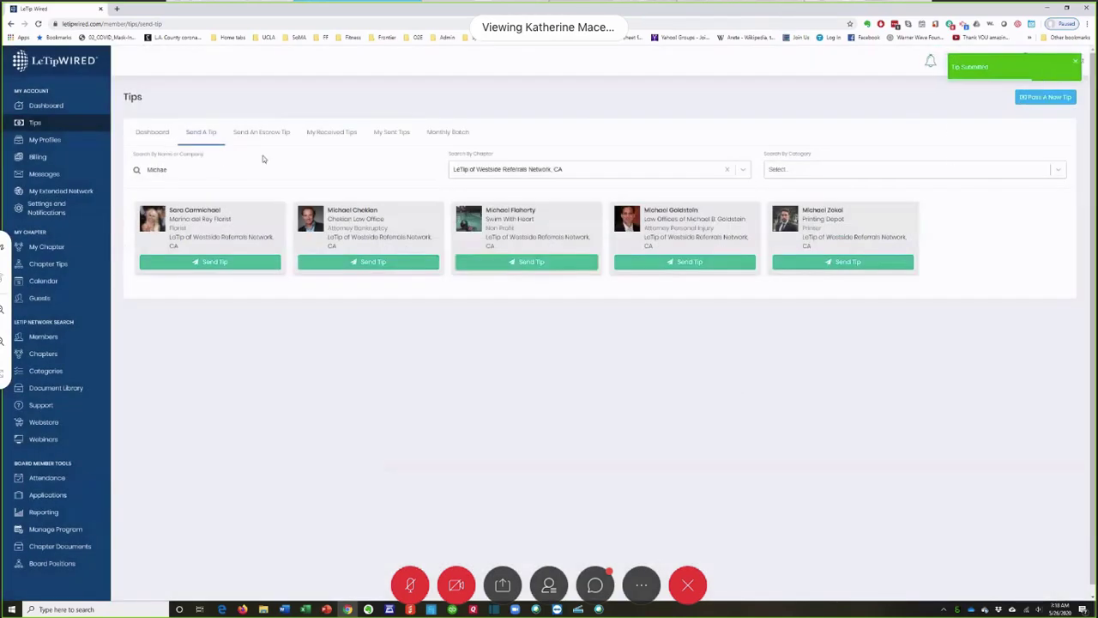
left_click(385, 134)
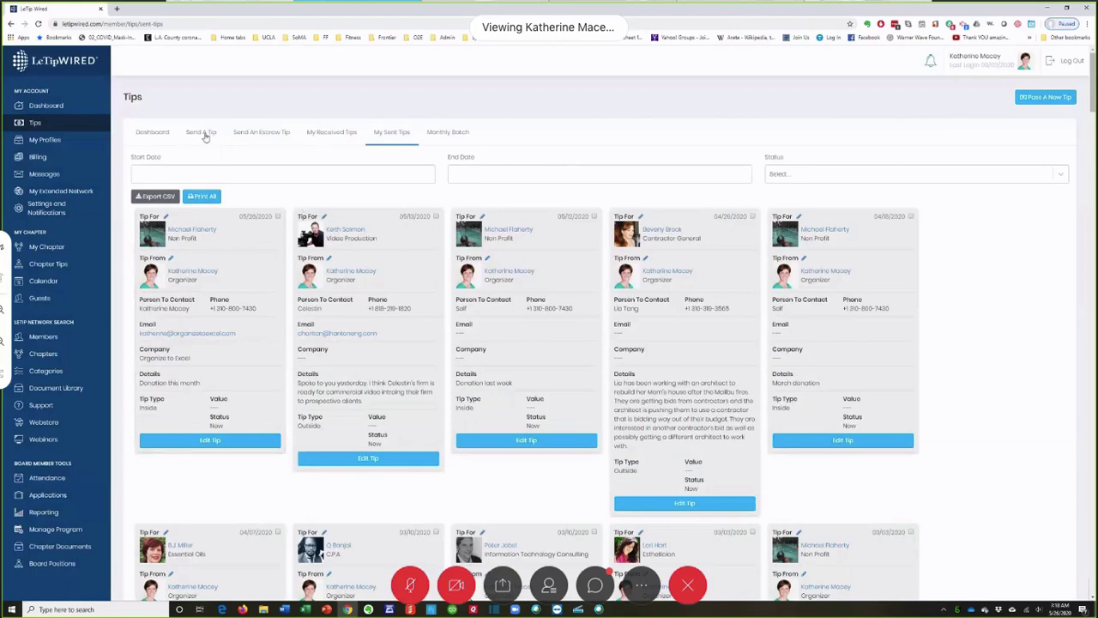
In My Received Tips, open Edit Tip for the 04/18/2020 'Organizational work' tip.
left_click(321, 134)
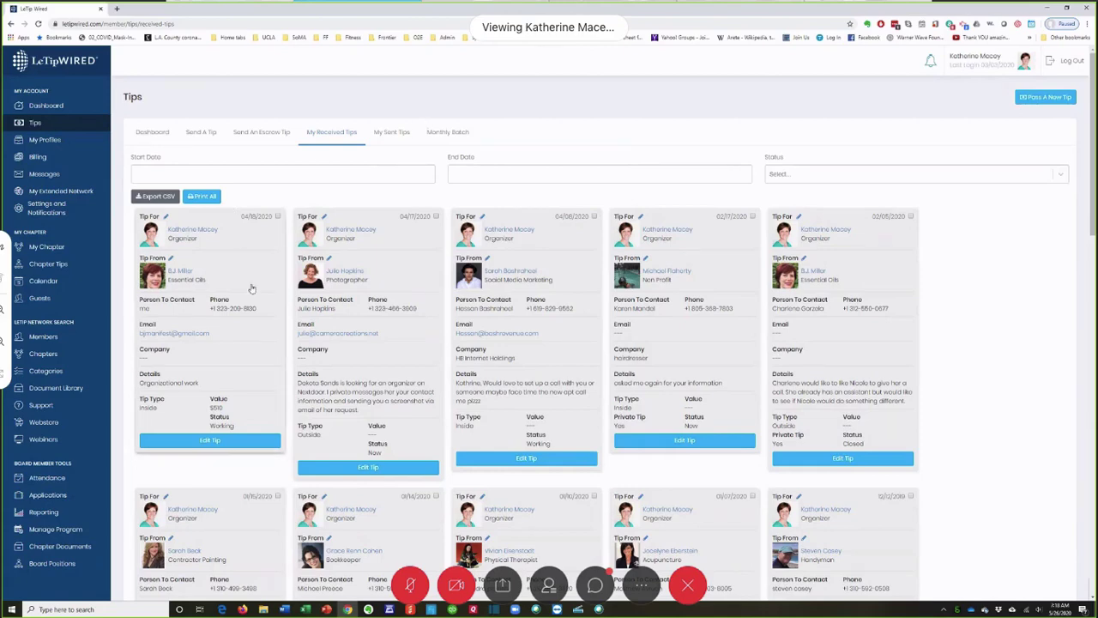
left_click(214, 440)
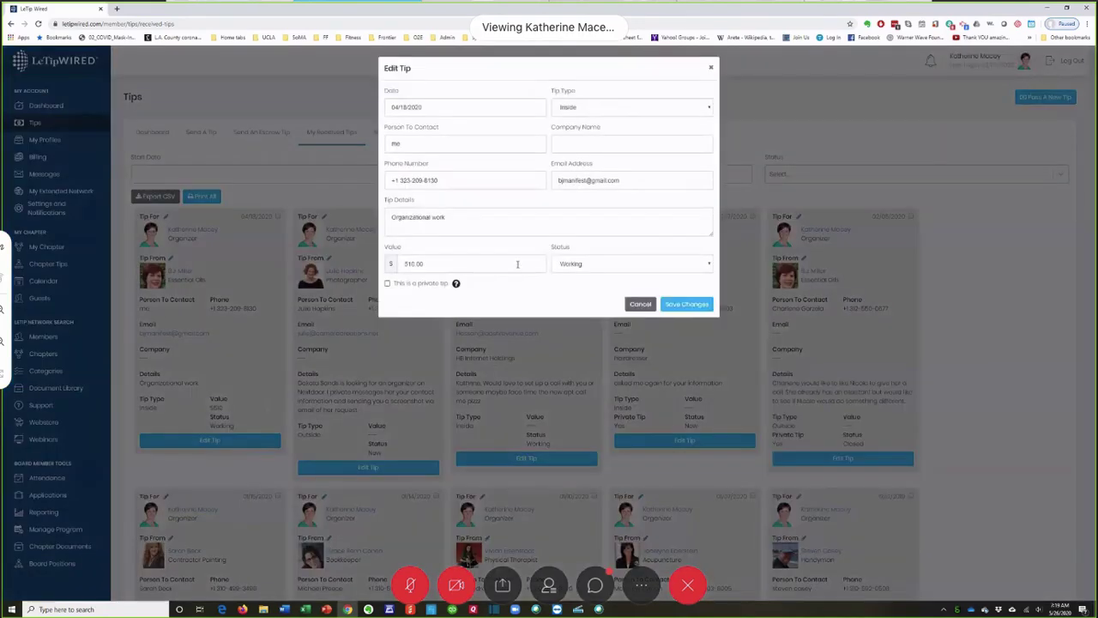
Save the received tip unchanged, keeping status Working and value 510.00.
left_click(709, 264)
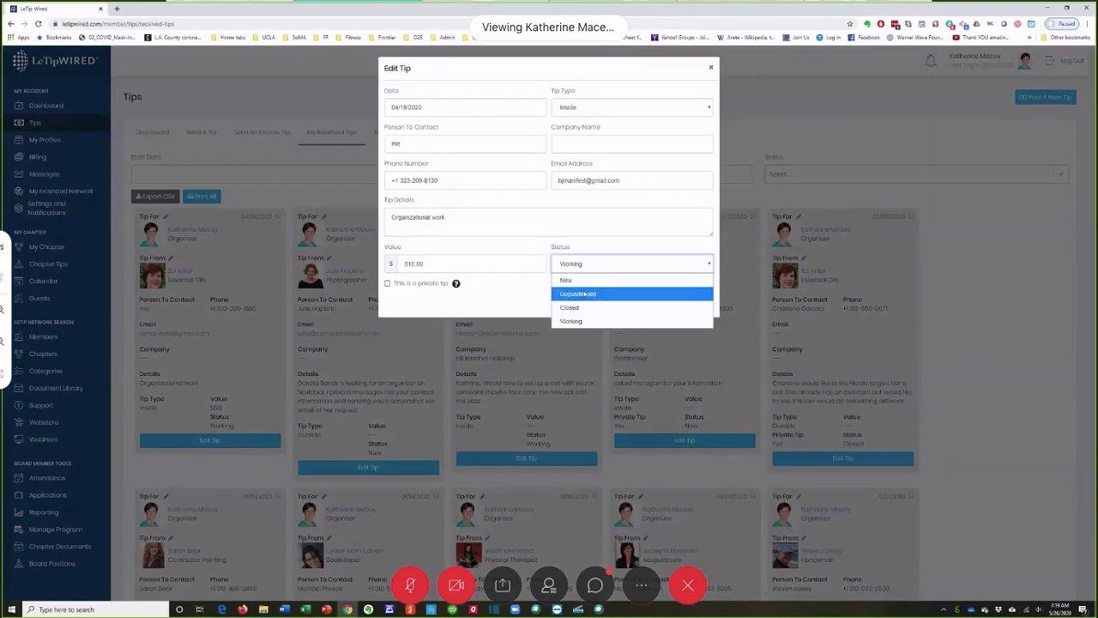
left_click(604, 324)
left_click(446, 266)
left_click_drag(401, 265, 462, 268)
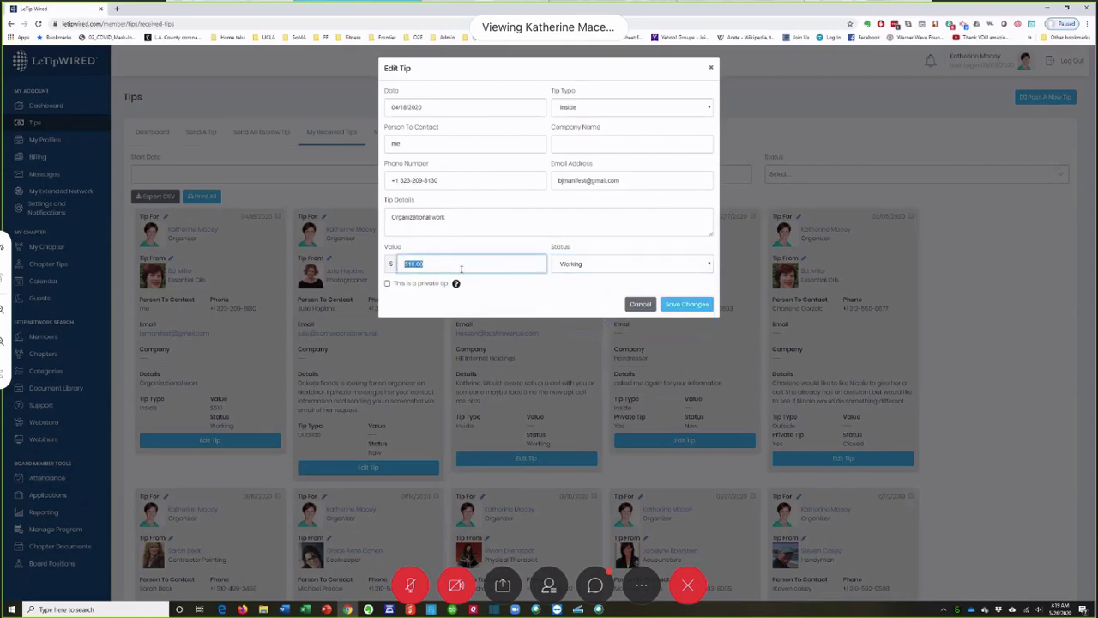
left_click(456, 267)
left_click(692, 304)
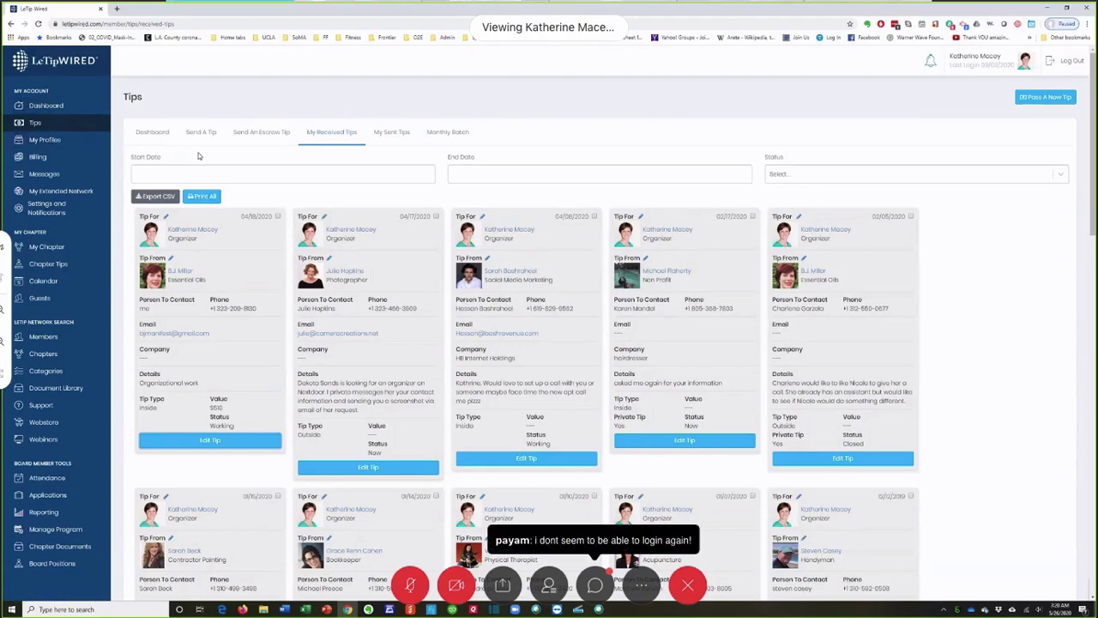
Return to the Dashboard, then go to Settings and Notifications.
left_click(43, 106)
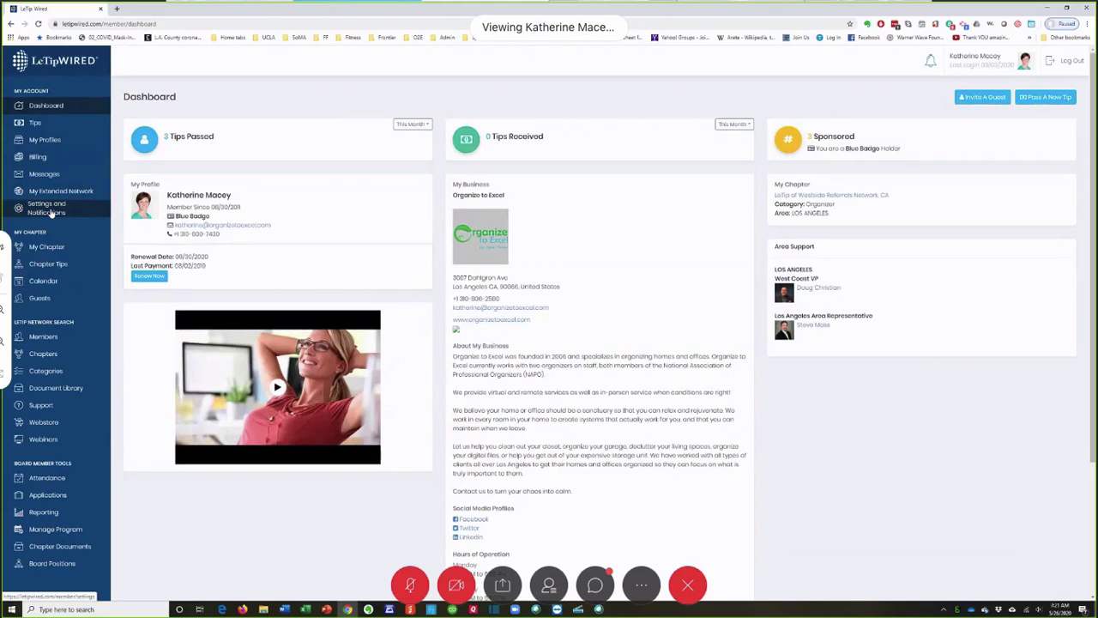
left_click(50, 211)
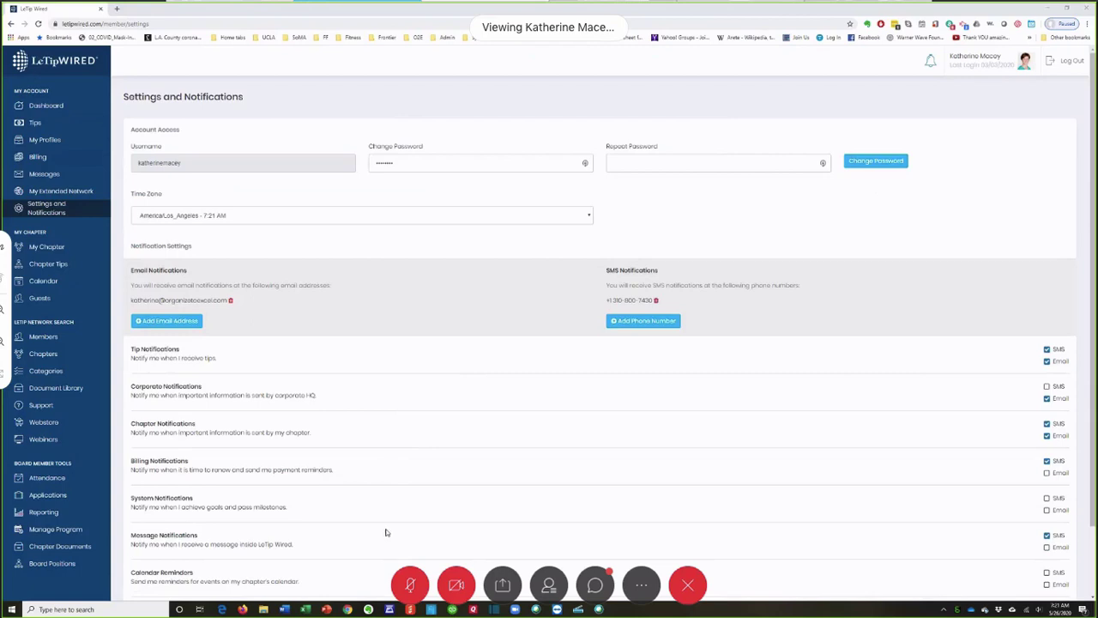
Scroll through the page to review time zone and SMS/email notification preferences.
scroll(421, 453, "down", 1)
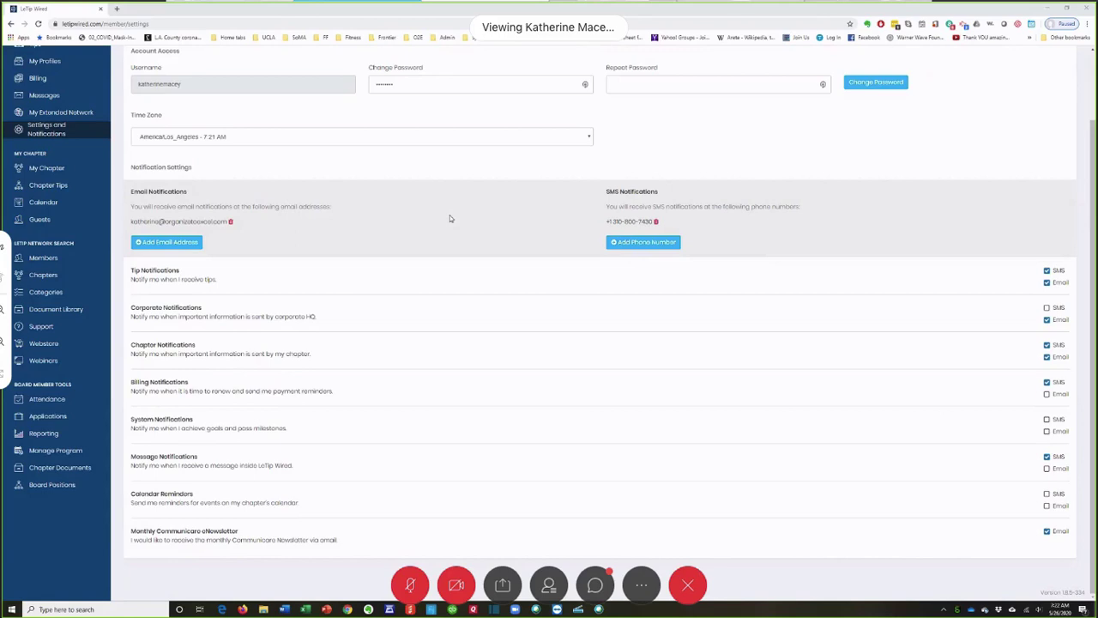
scroll(444, 235, "up", 1)
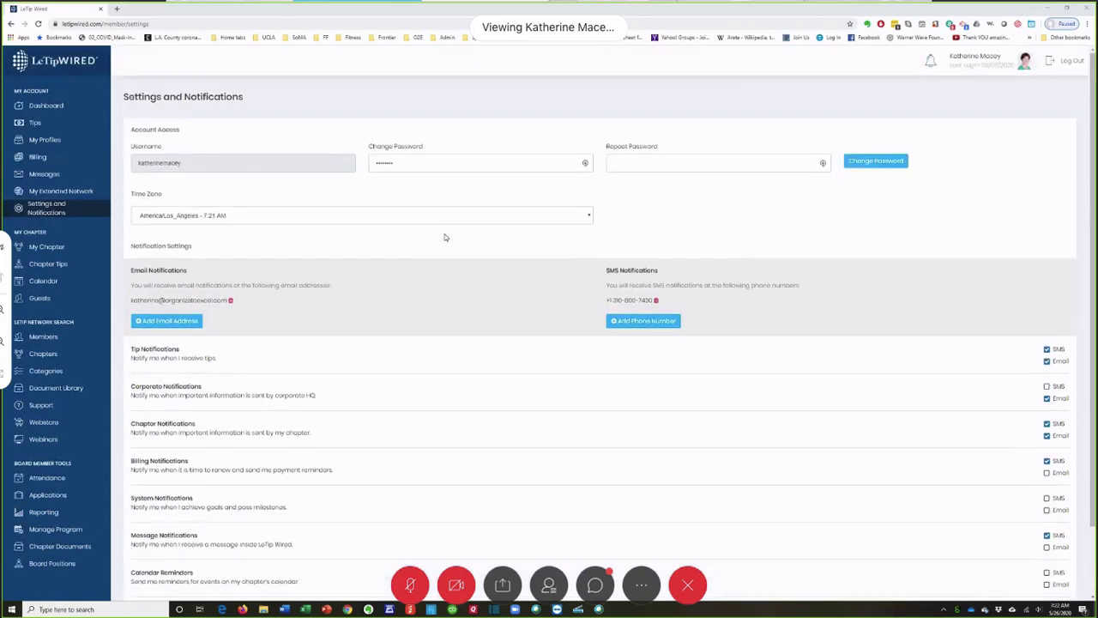
Open My Extended Network with its three active invited members, then minimize the browser.
left_click(71, 191)
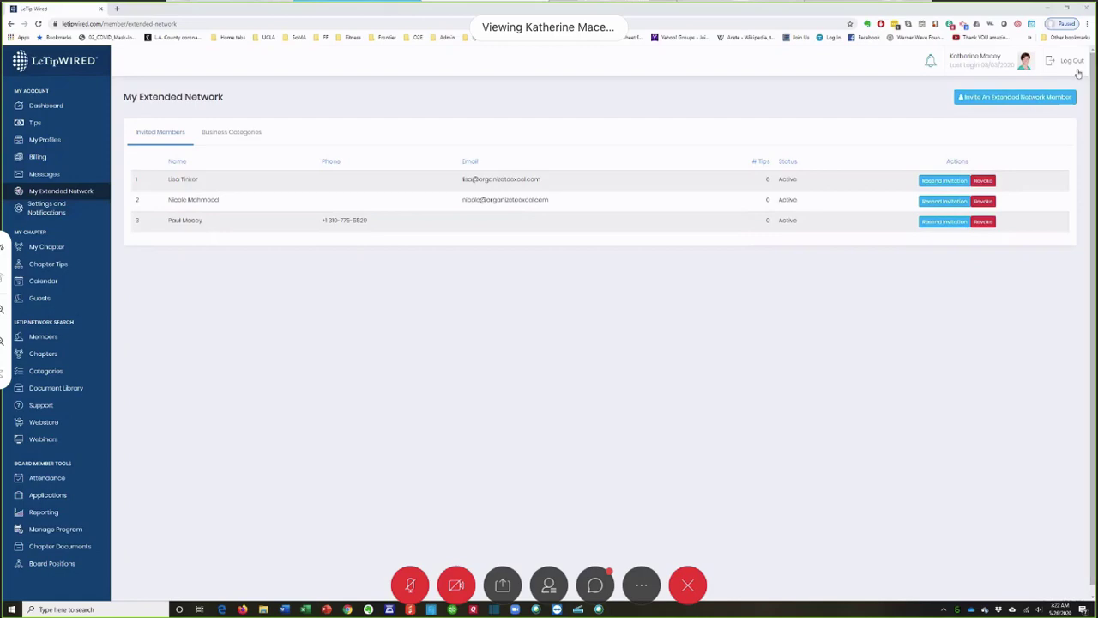
left_click(1047, 13)
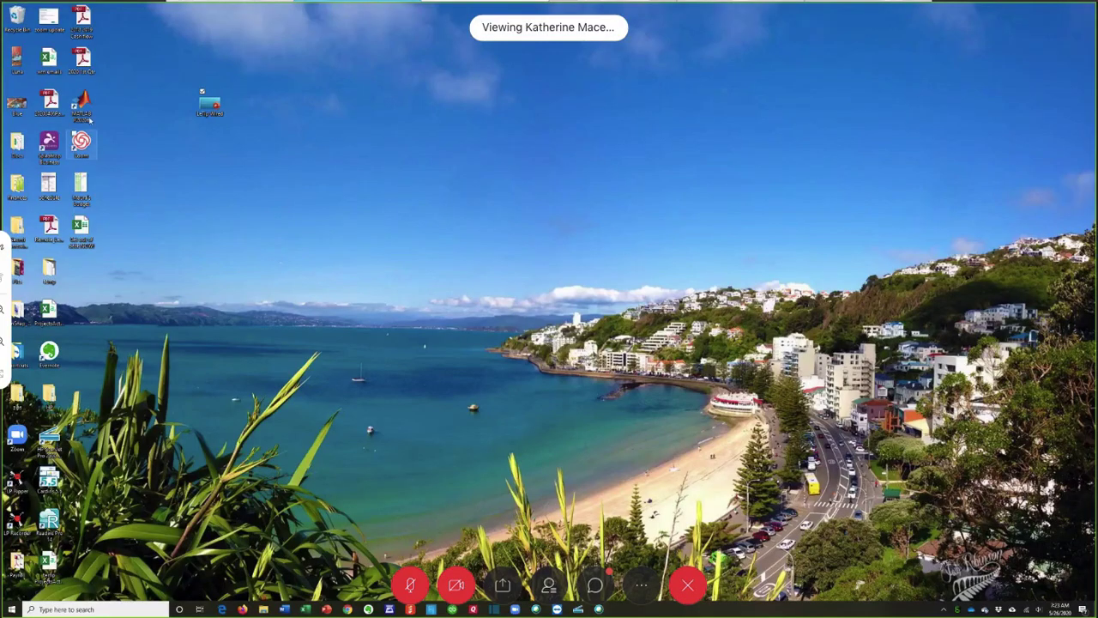
Open the LeTip Wired presentation and go to slide 8, My Extended Network.
double_click(210, 103)
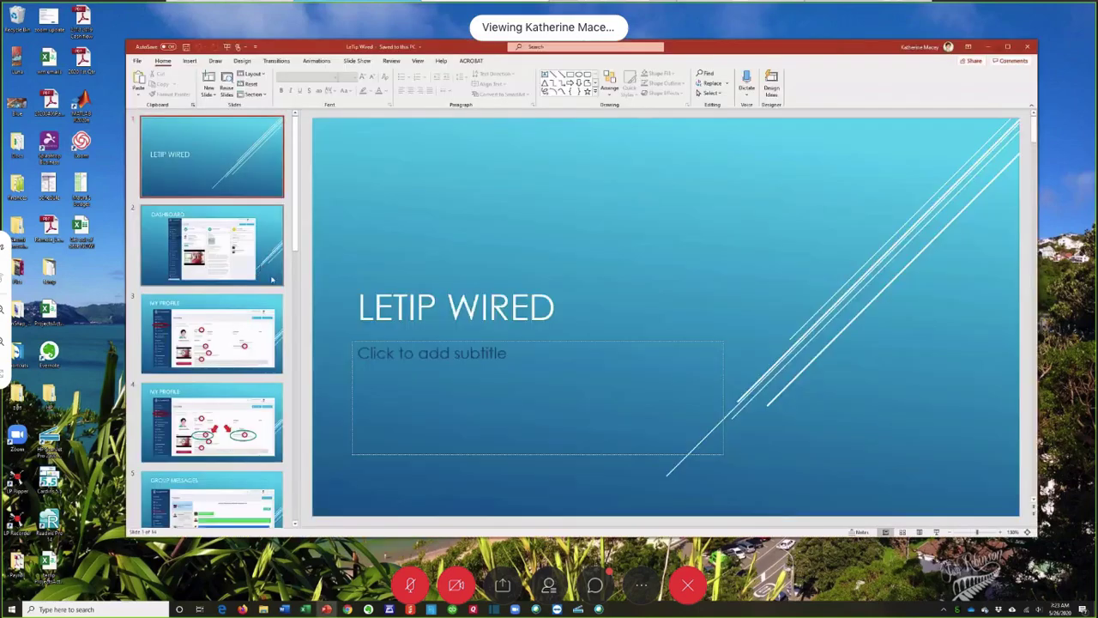
scroll(267, 322, "down", 5)
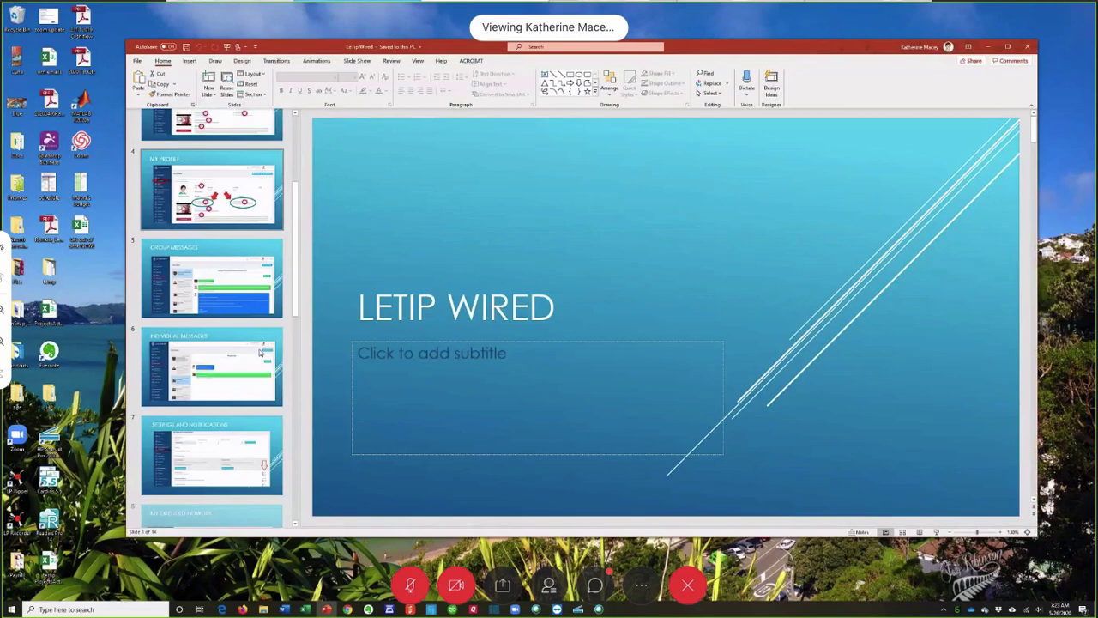
scroll(265, 313, "down", 4)
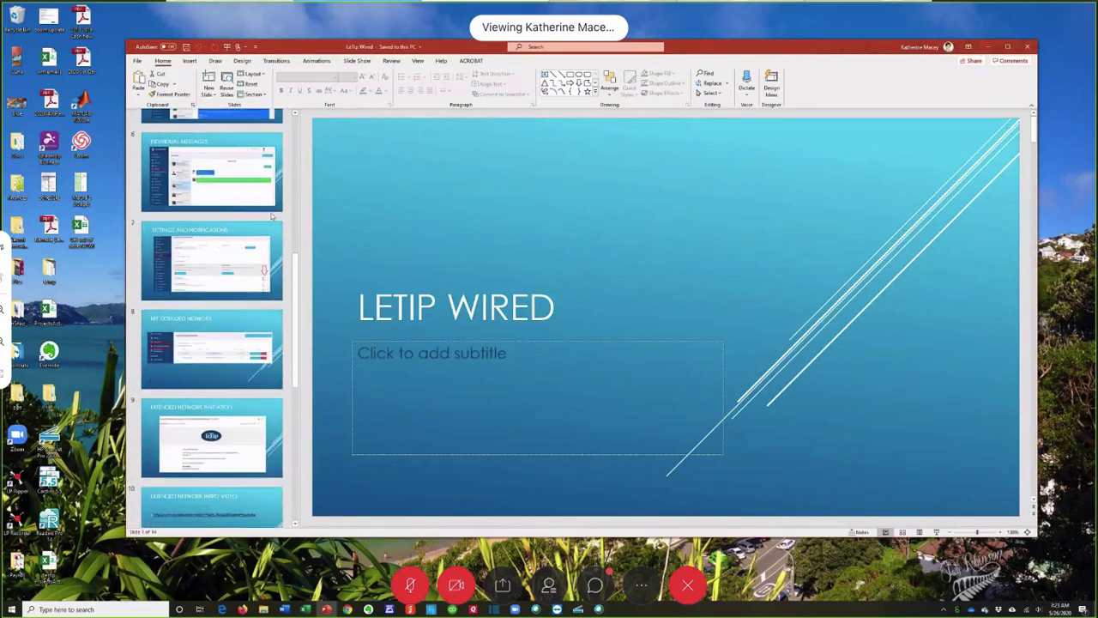
scroll(267, 304, "down", 1)
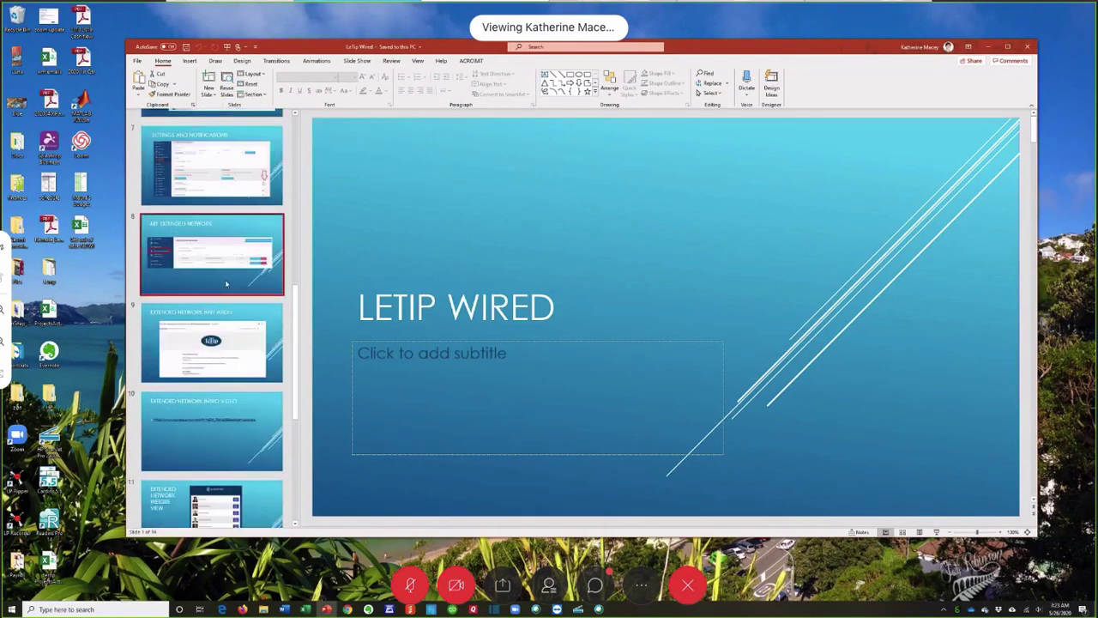
left_click(250, 281)
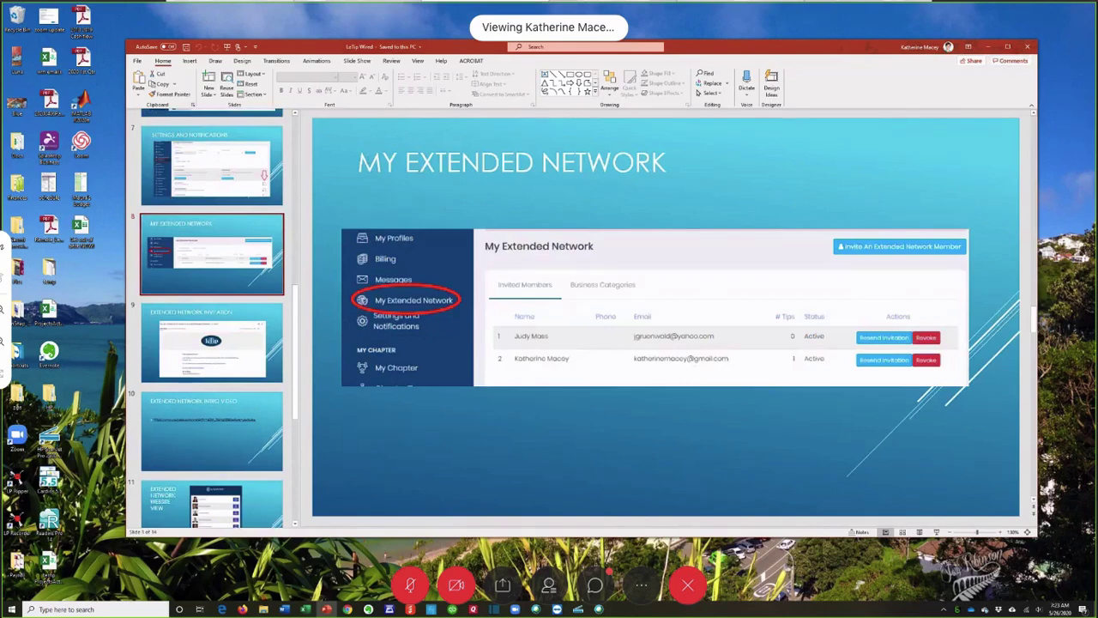
Maximize the PowerPoint window and show the Slide Show ribbon options.
right_click(242, 257)
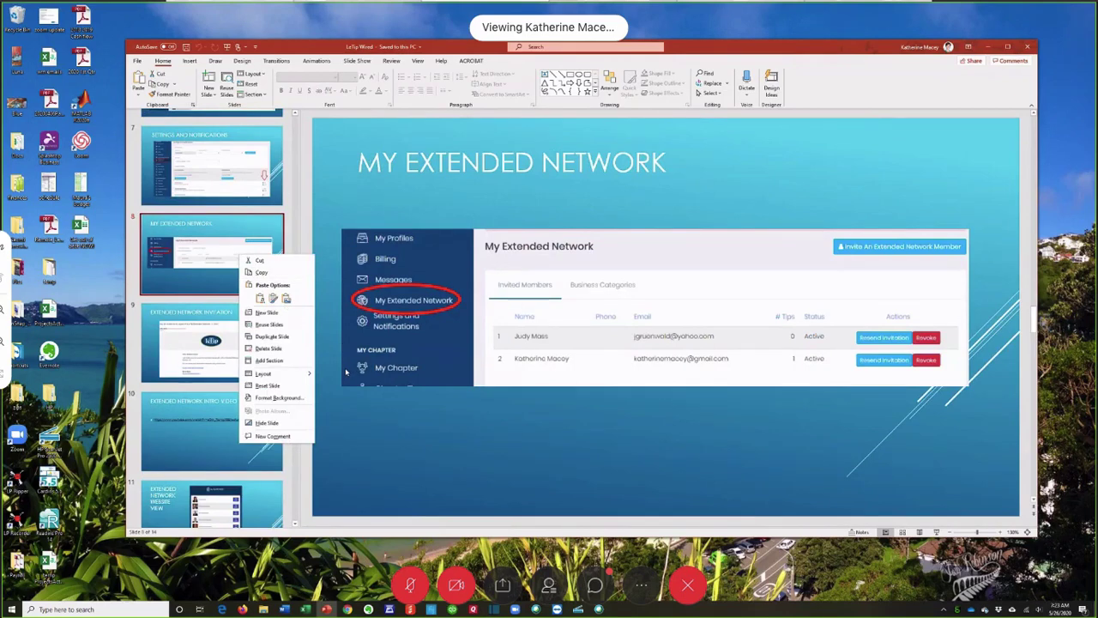
left_click(366, 209)
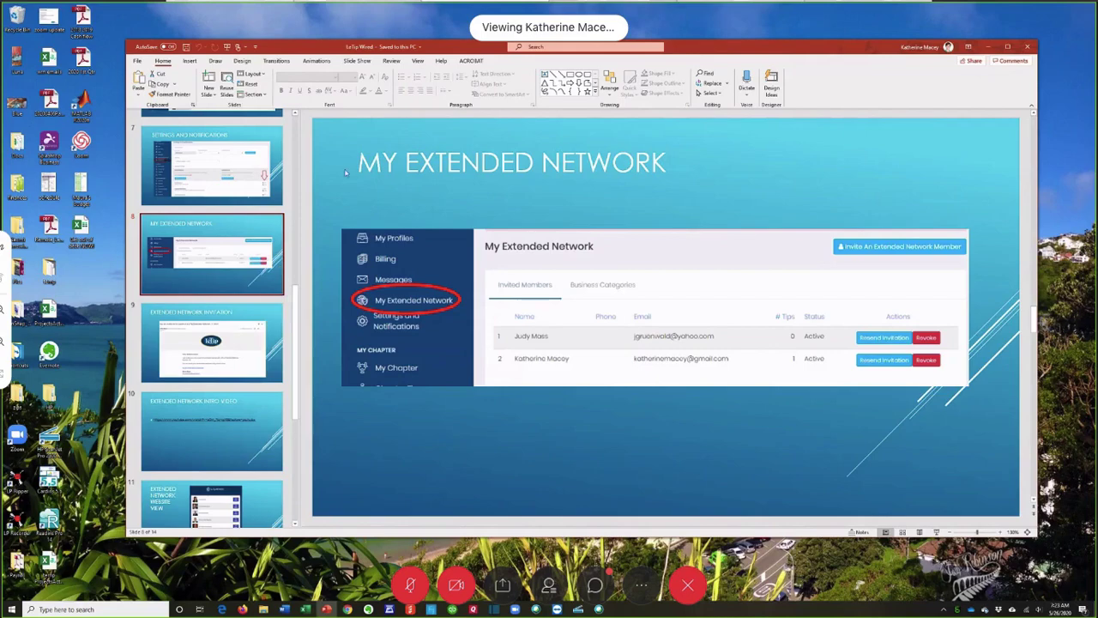
double_click(901, 43)
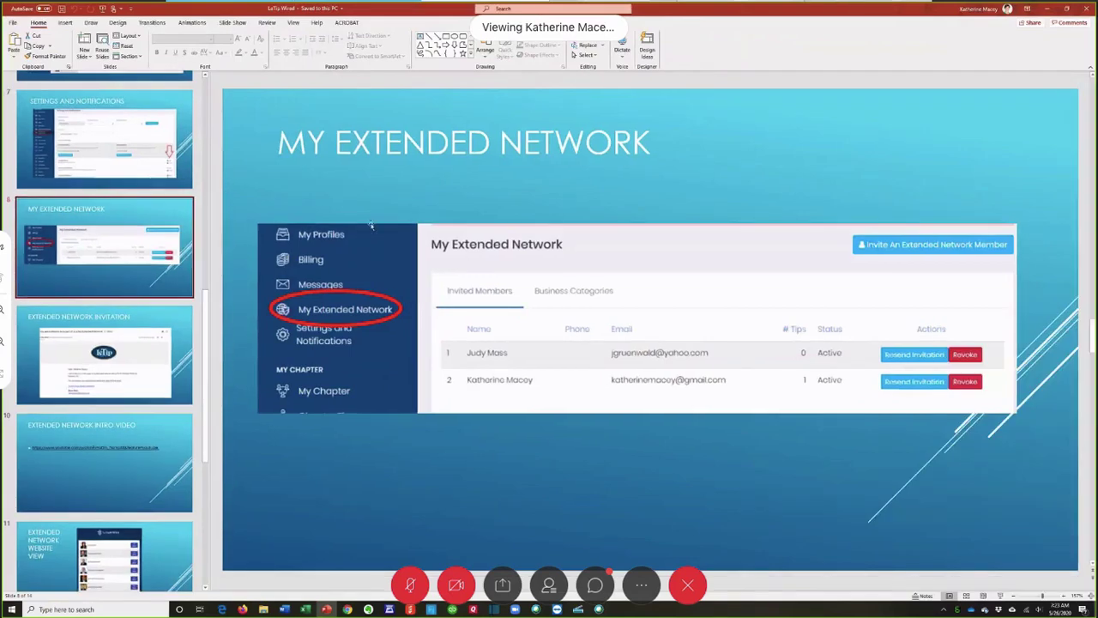
left_click(233, 24)
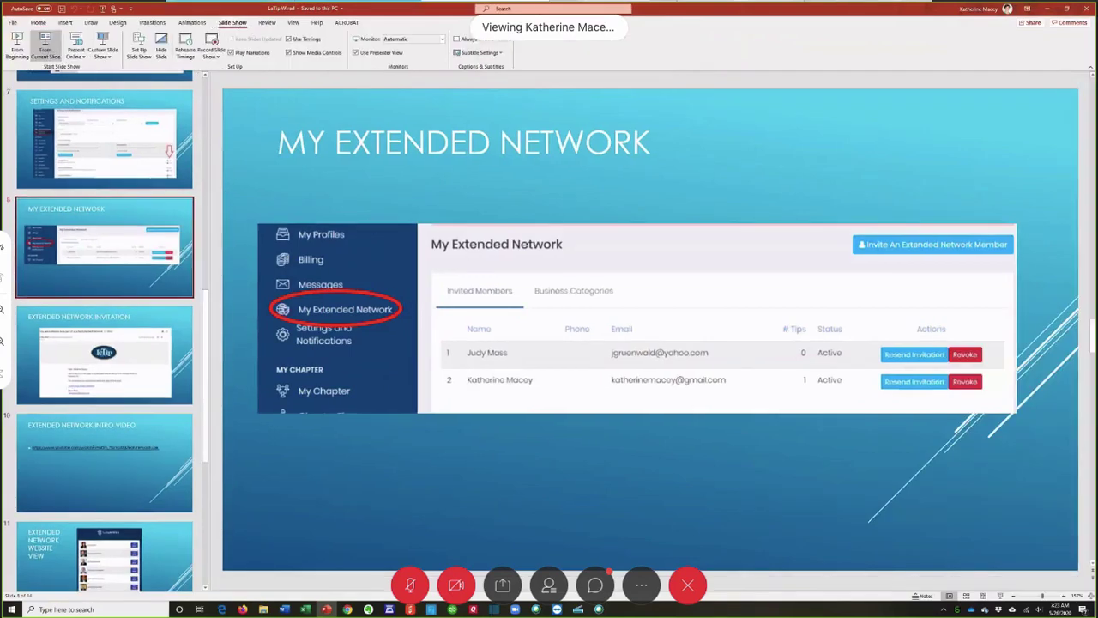
Present the slides from the current slide through slide 14, 'Extended Network Website View', then minimize PowerPoint.
left_click(45, 42)
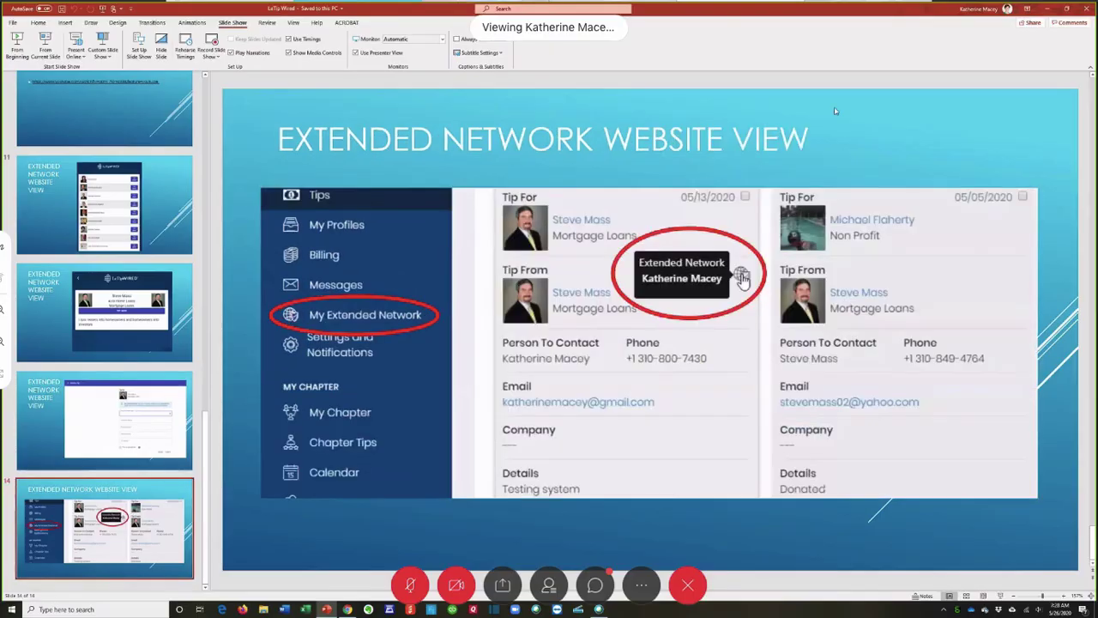
left_click(1047, 9)
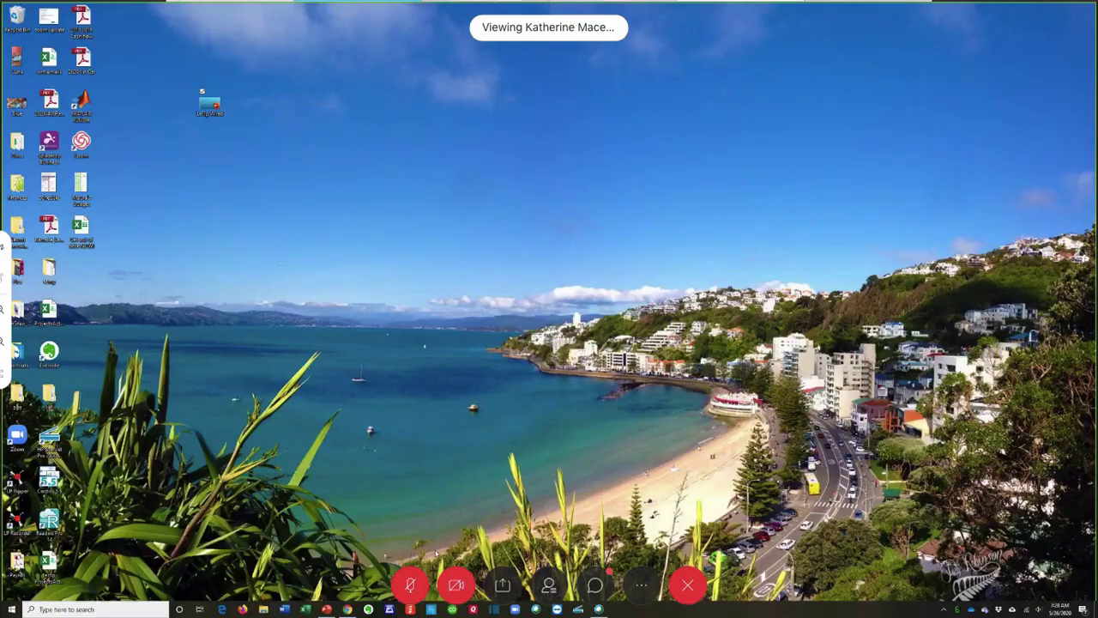
Bring back the browser on LeTip Wired's My Extended Network page listing three Active invited members.
left_click(348, 611)
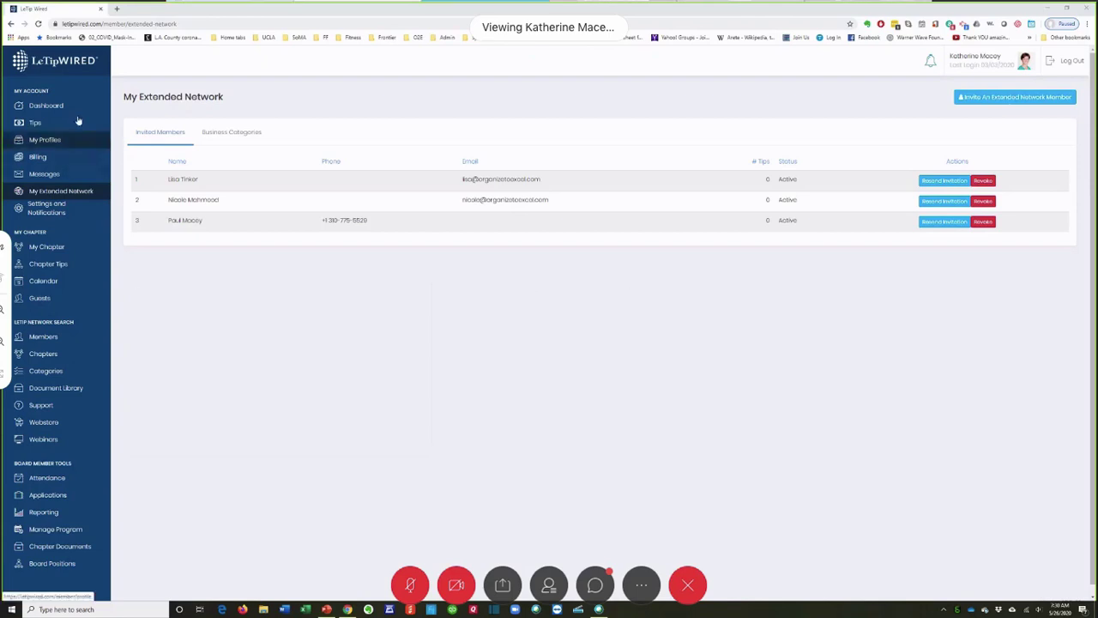
Go to the Messages page and begin a new message in the Send a Message dialog.
left_click(44, 175)
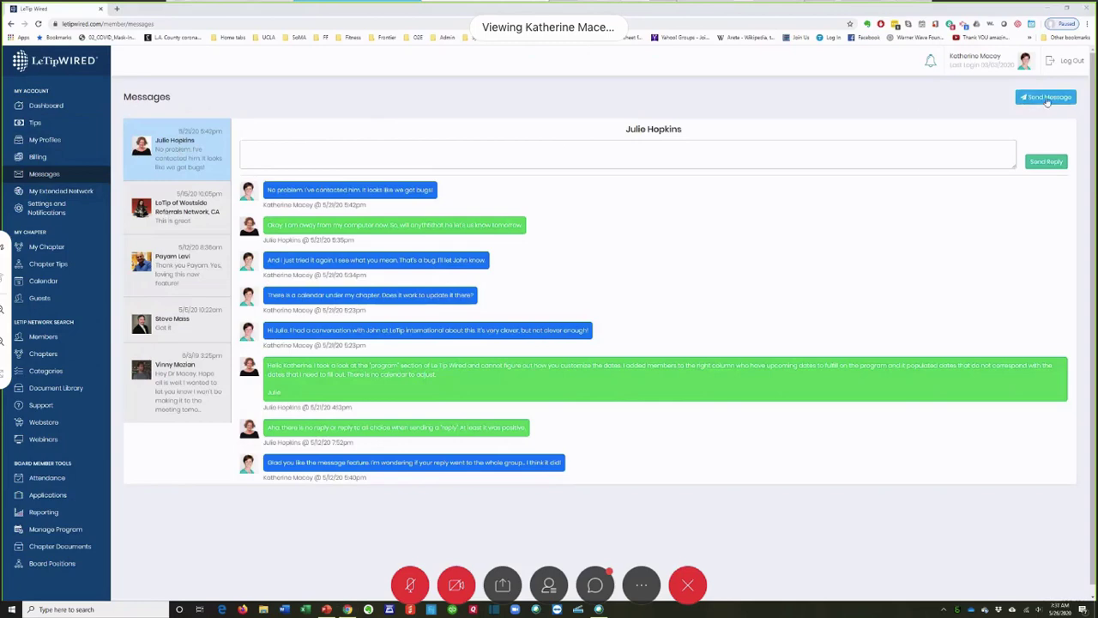
left_click(1047, 99)
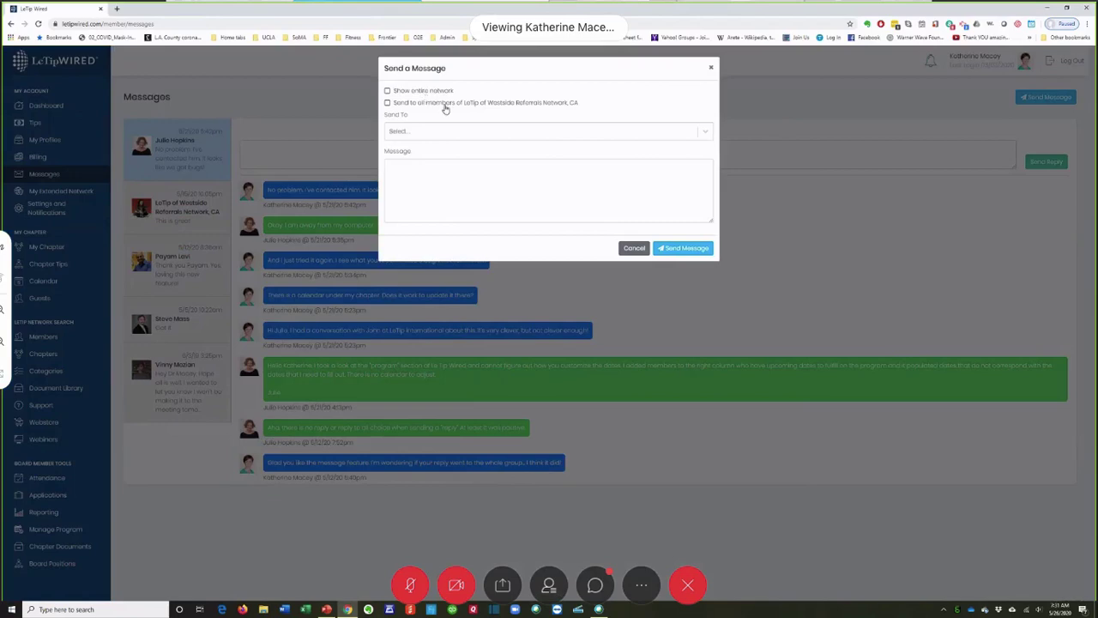
Send 'Hey good to see you' to a chosen member, then go to Settings and Notifications.
left_click(527, 134)
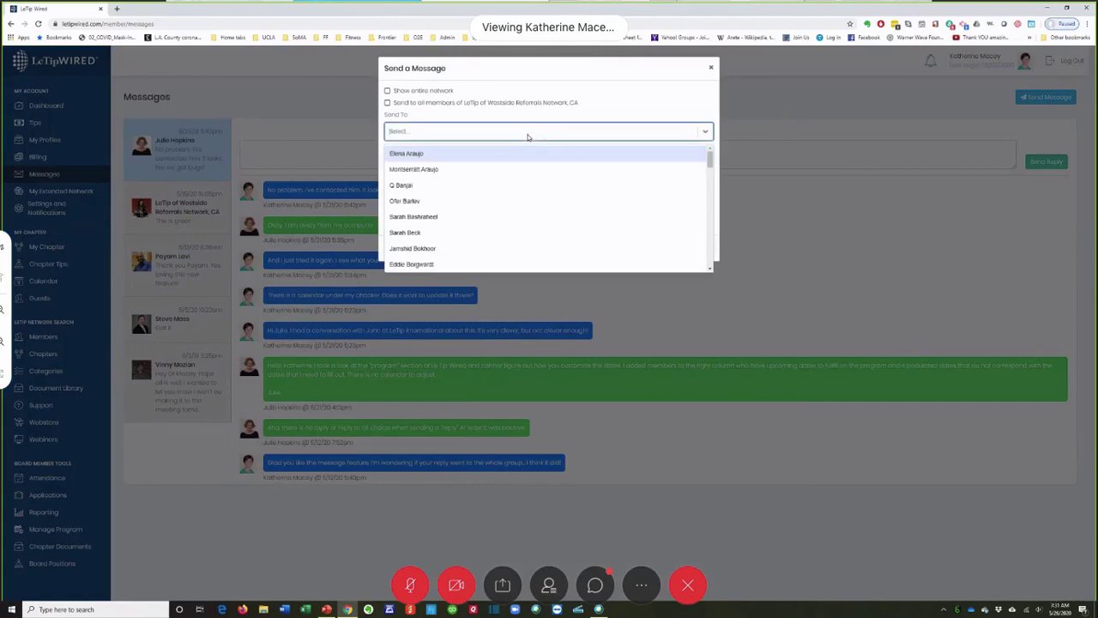
left_click(422, 185)
left_click(419, 170)
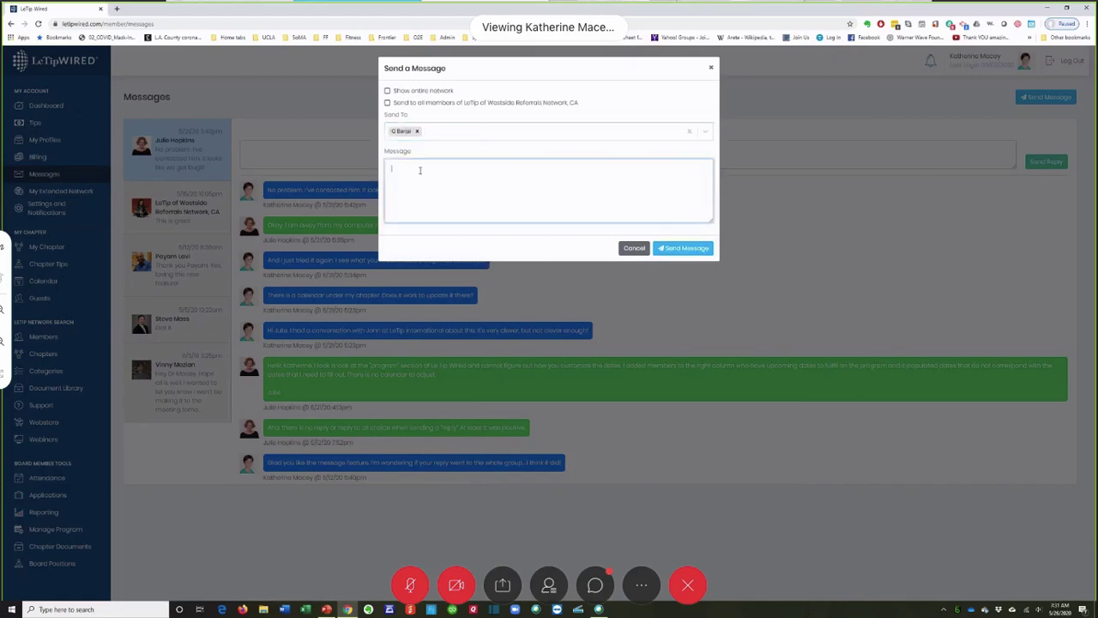
type("Hey good m")
type(" see you")
left_click(676, 250)
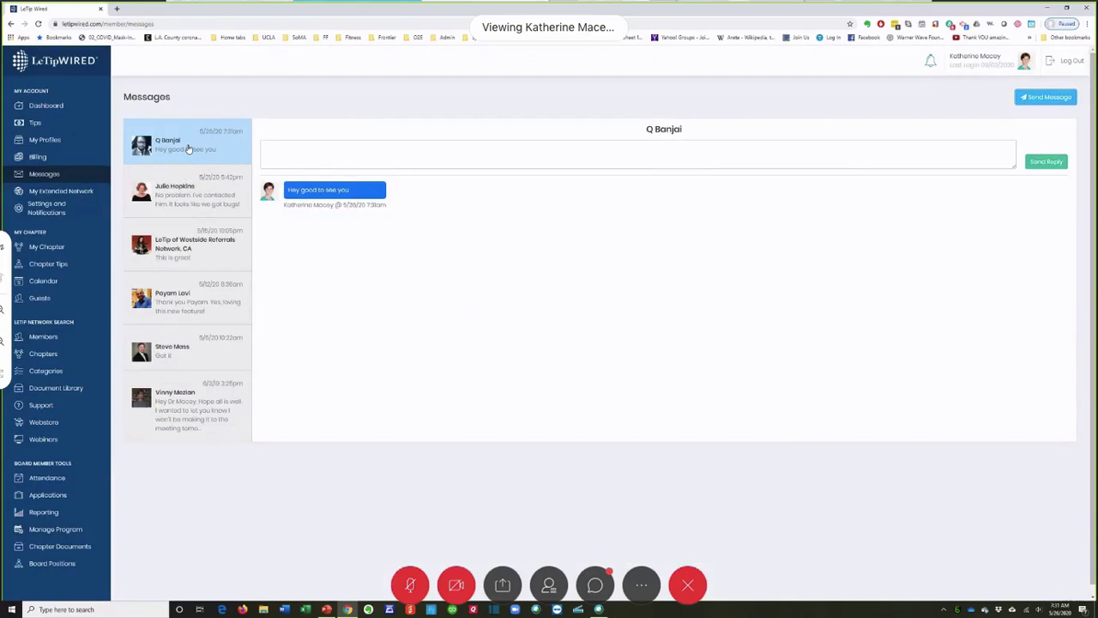
left_click(46, 211)
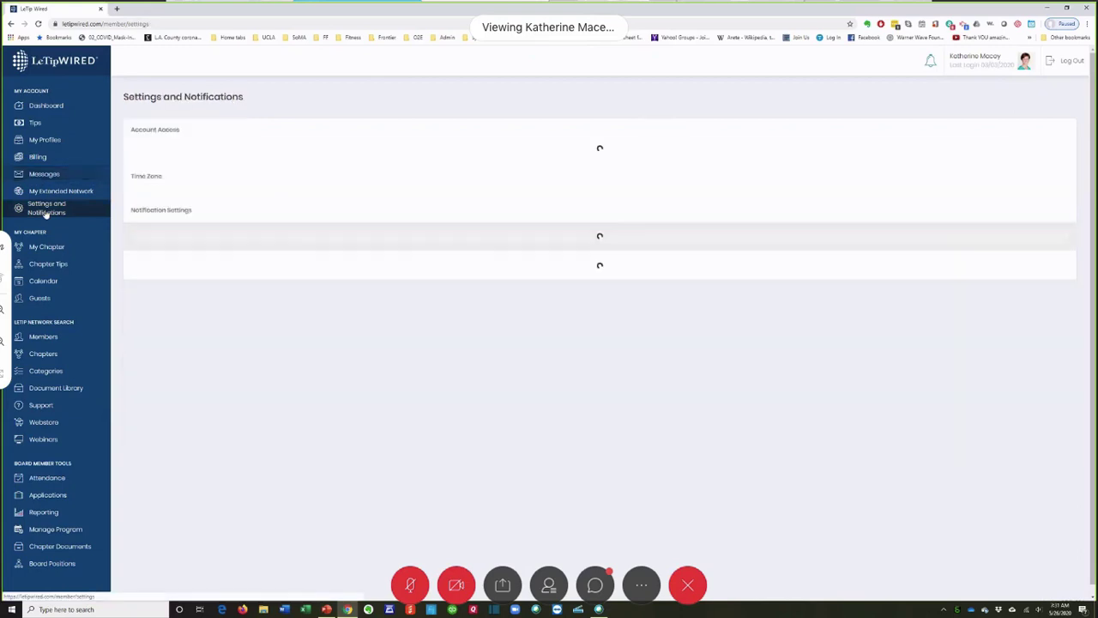
scroll(351, 482, "down", 2)
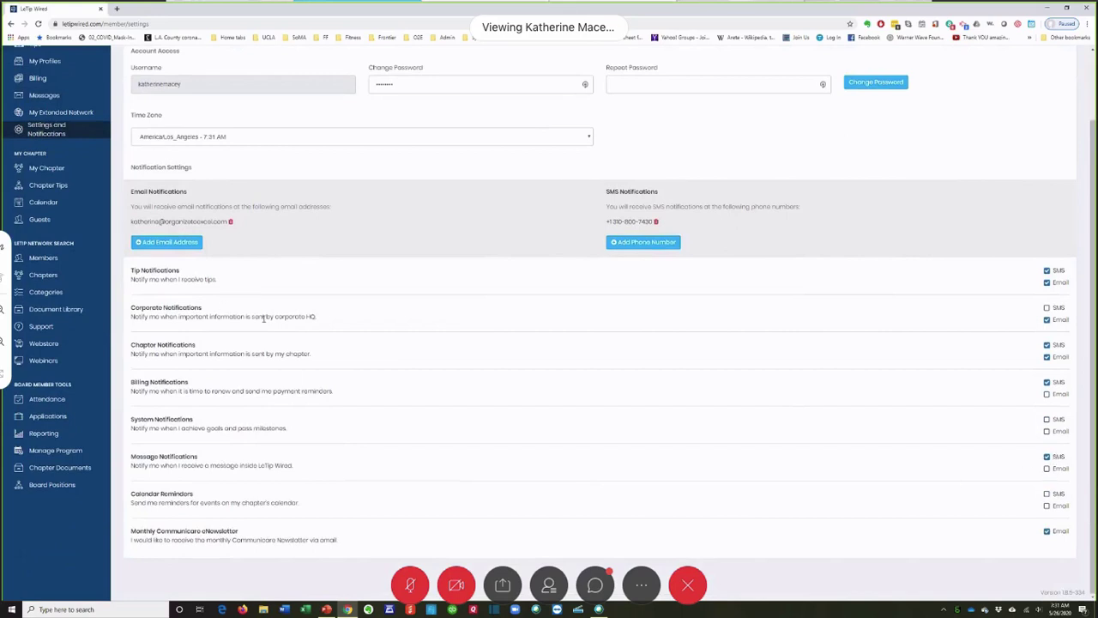
scroll(223, 288, "up", 2)
left_click(46, 176)
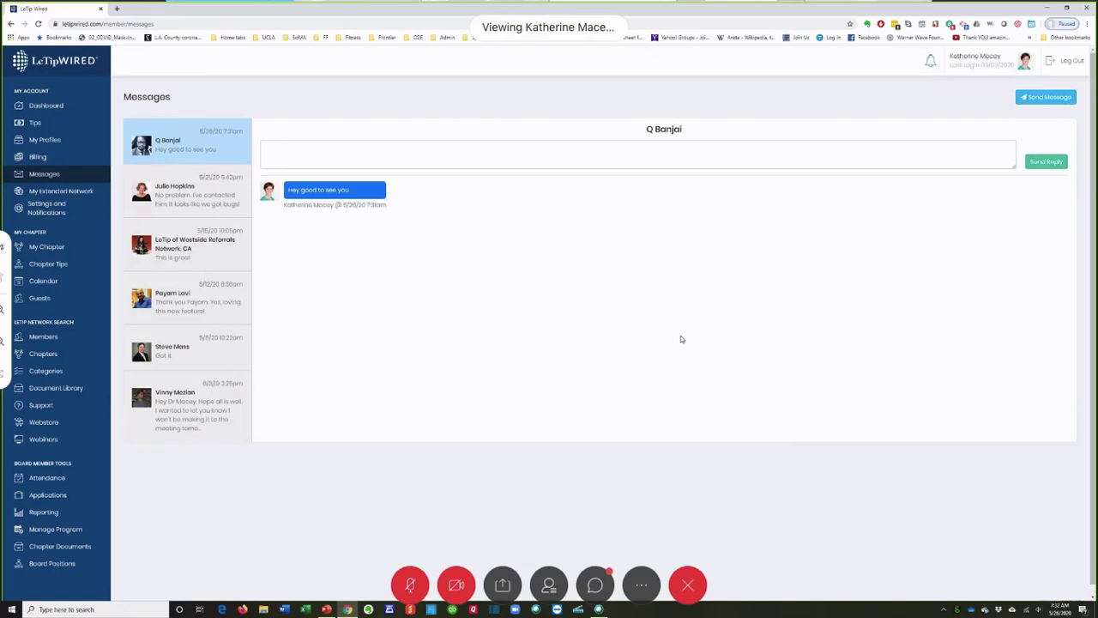
key("super+v")
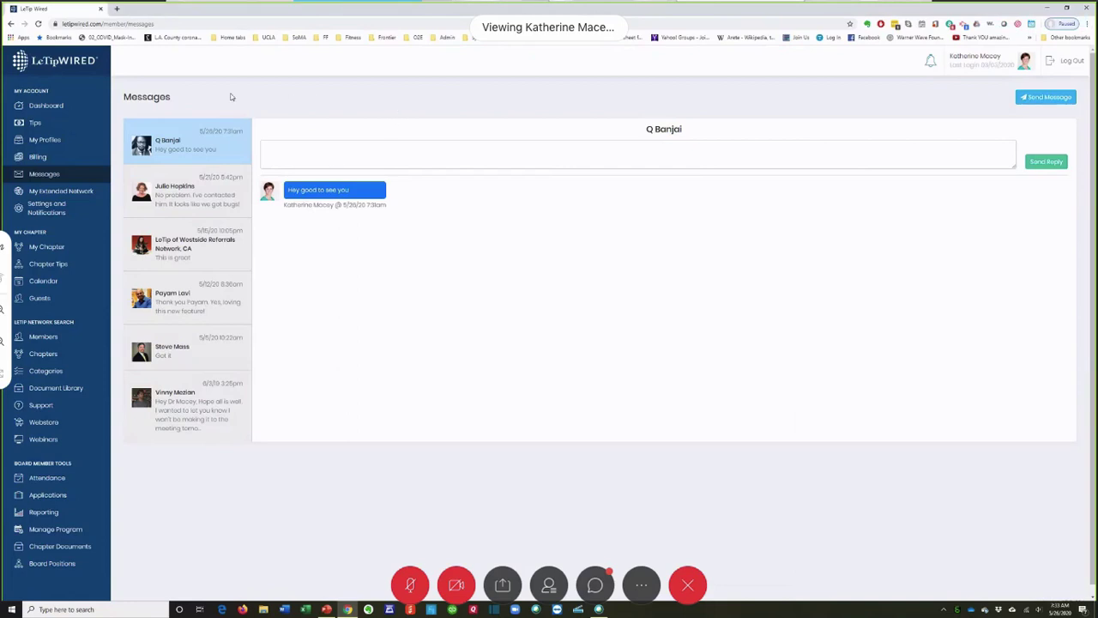
Switch from the Messages page to the member Dashboard.
left_click(54, 108)
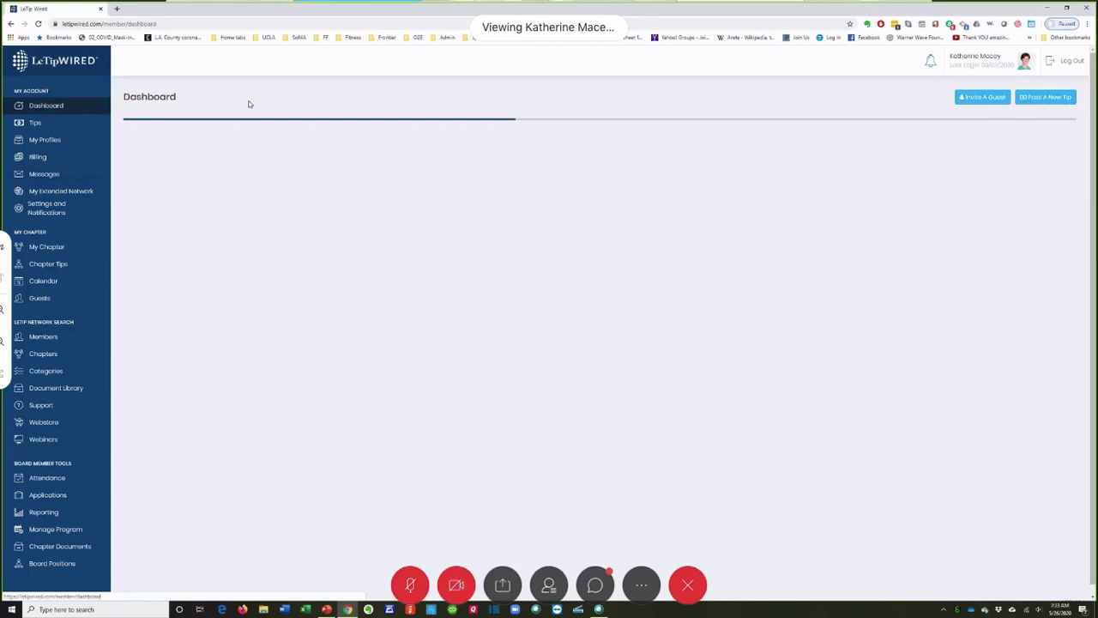